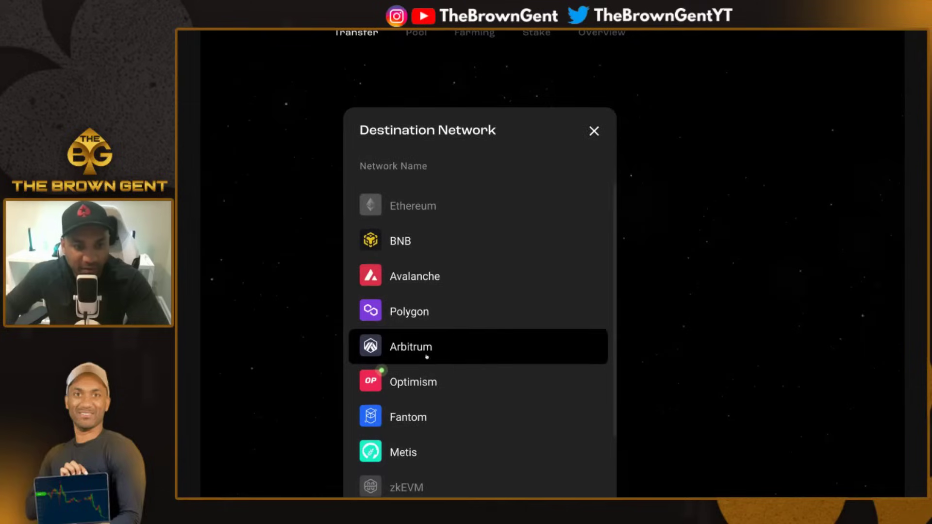
- Set the transfer's destination network to Fantom and its source network to Arbitrum
{"action": "left_click", "coordinate": [396, 423]}
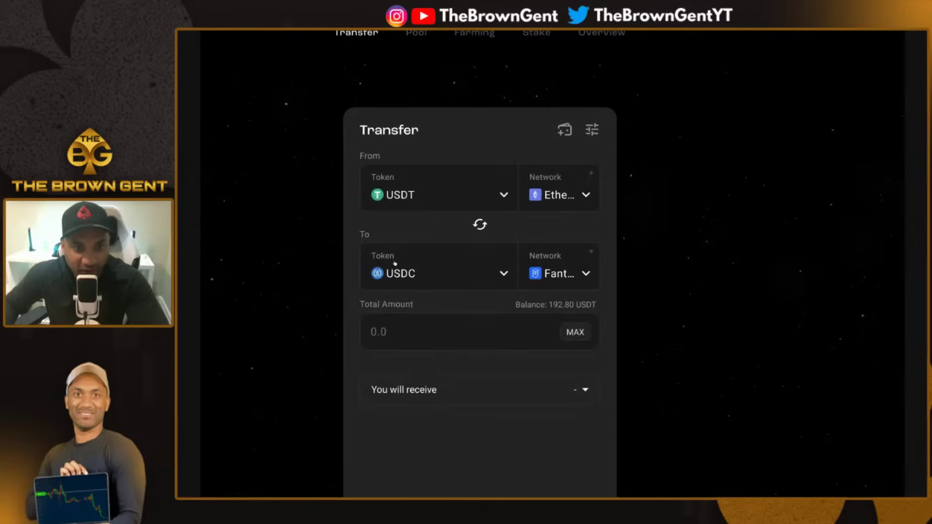
{"action": "left_click", "coordinate": [563, 198]}
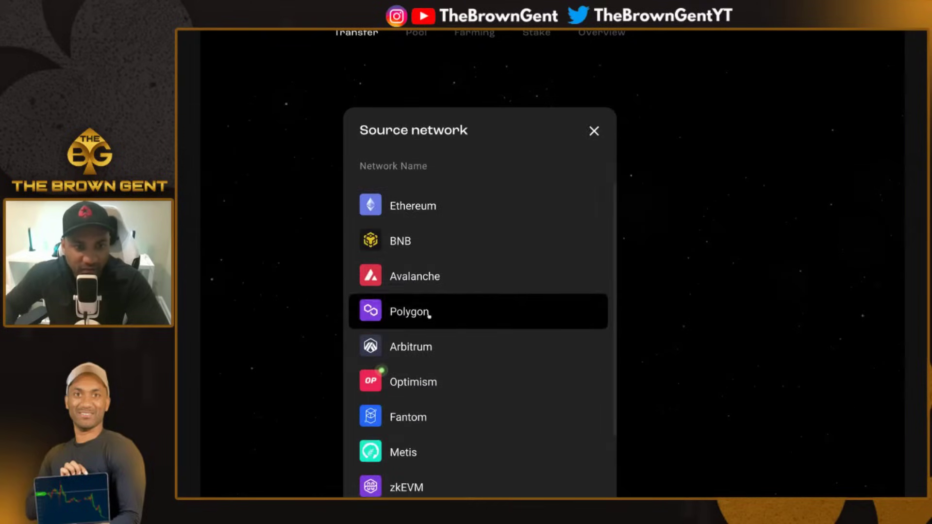
{"action": "left_click", "coordinate": [418, 340]}
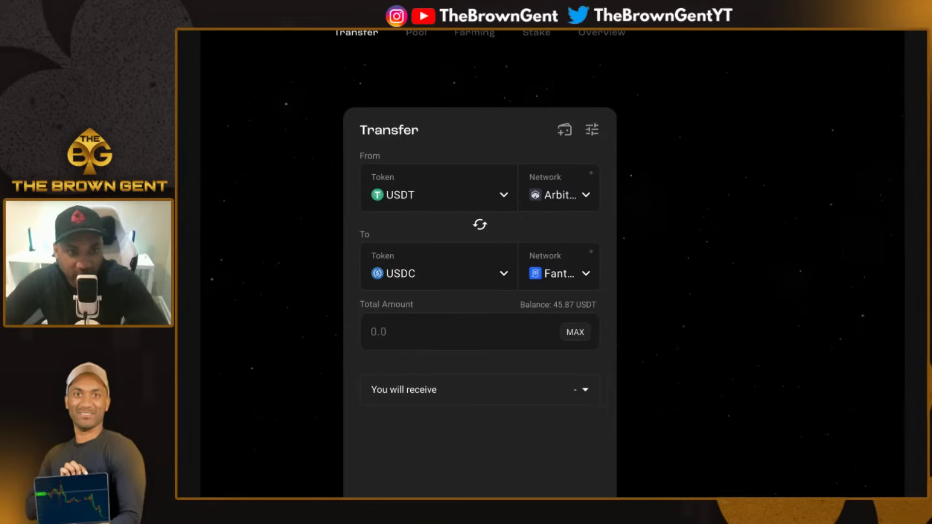
- Set the transfer's gas on the destination chain to 5 FTM in the advanced settings
{"action": "scroll", "coordinate": [462, 291], "scroll_direction": "down", "scroll_amount": 1}
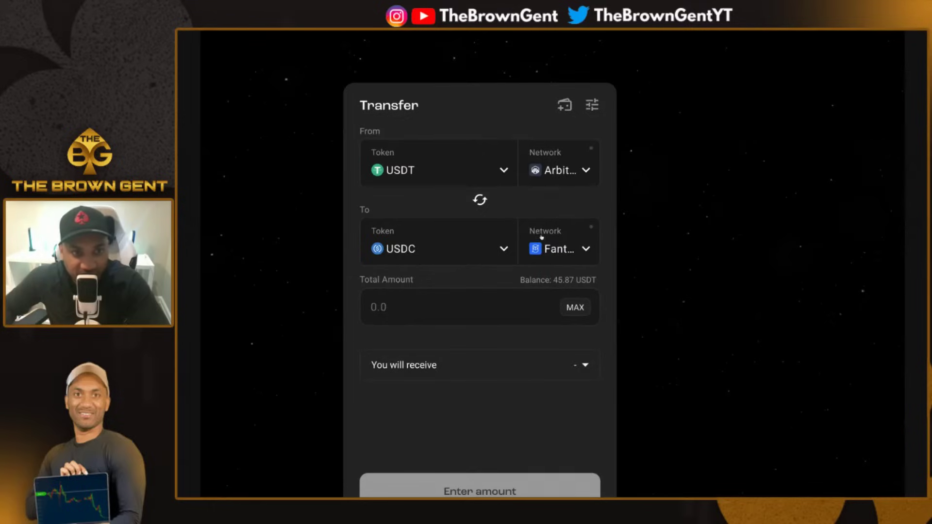
{"action": "left_click", "coordinate": [407, 303]}
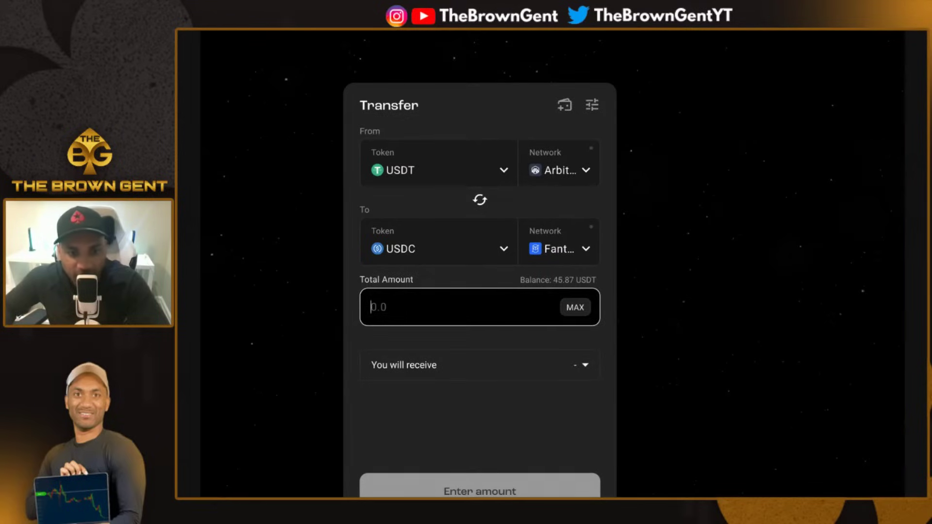
{"action": "left_click", "coordinate": [586, 366]}
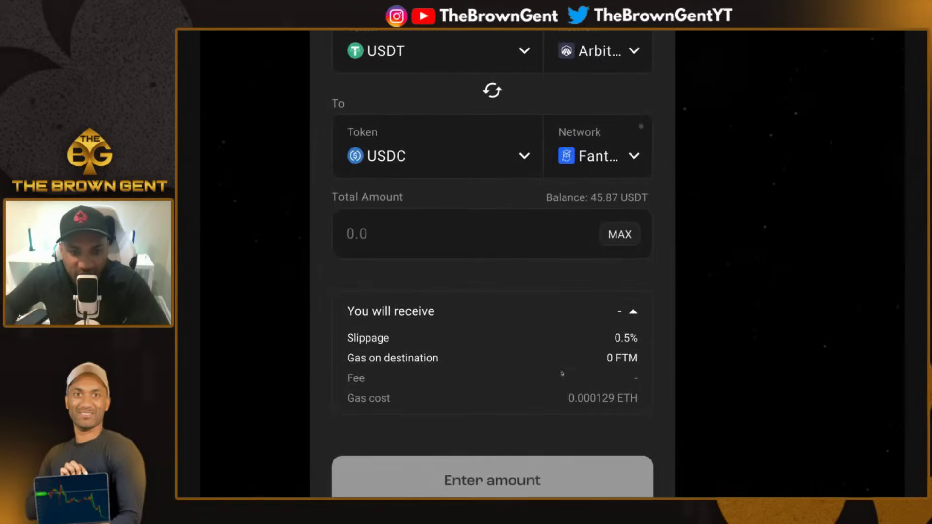
{"action": "left_click", "coordinate": [608, 364]}
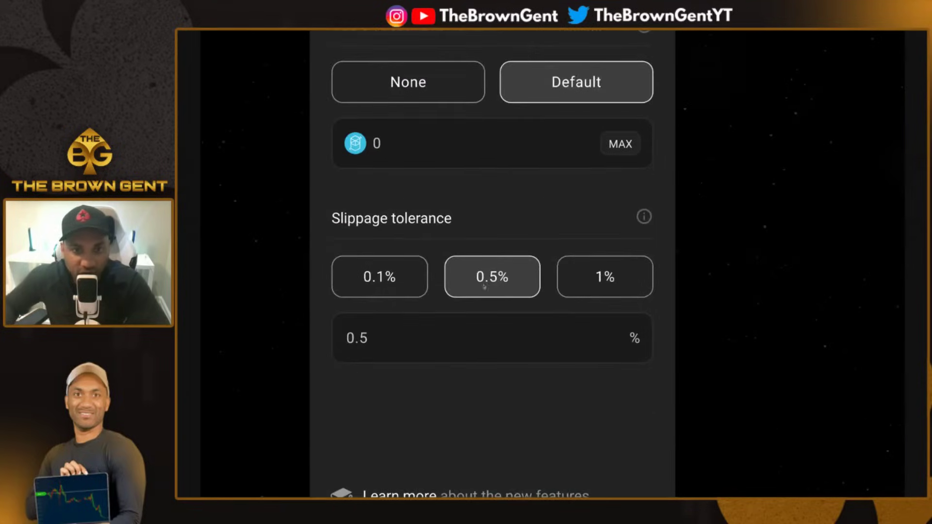
{"action": "left_click", "coordinate": [372, 145]}
{"action": "type", "text": "2"}
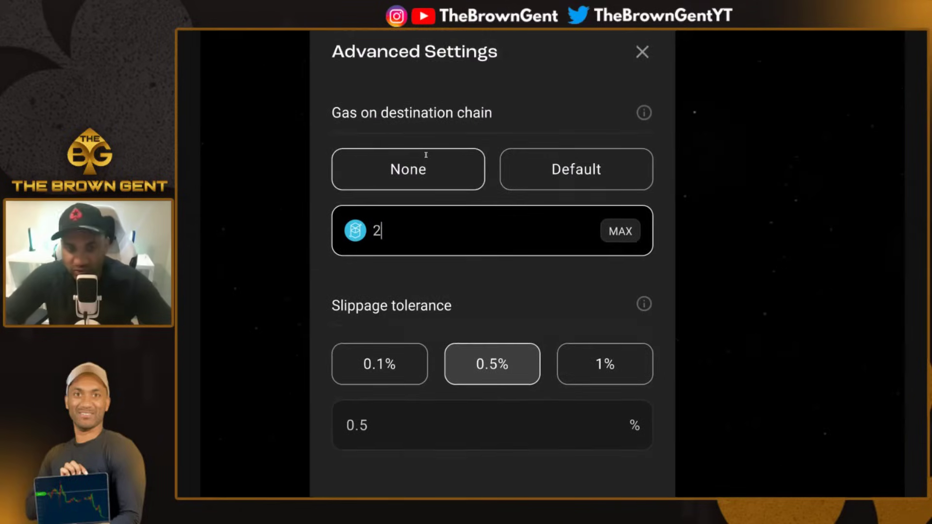
{"action": "key", "text": "BackSpace"}
{"action": "type", "text": "5"}
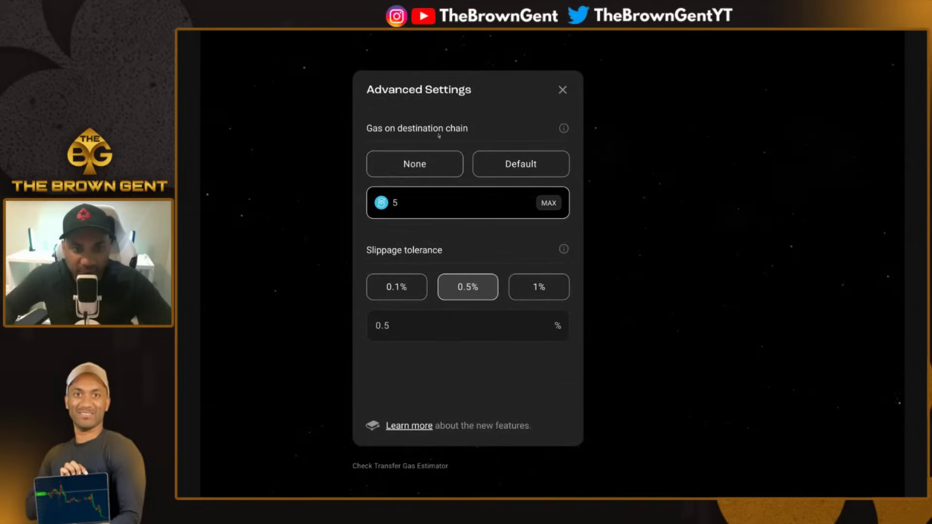
{"action": "left_click", "coordinate": [563, 90]}
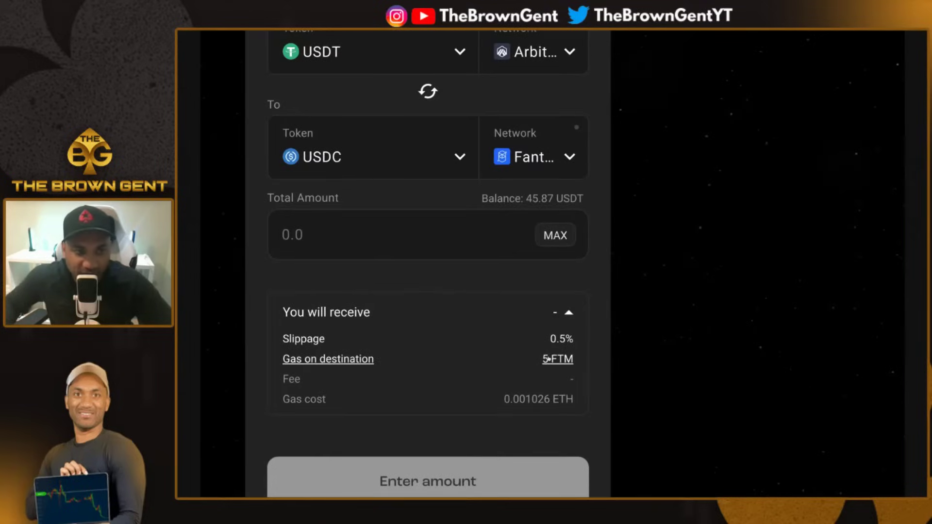
- Enter 15 USDT as the total amount to transfer from Arbitrum to Fantom
{"action": "scroll", "coordinate": [497, 308], "scroll_direction": "up", "scroll_amount": 1}
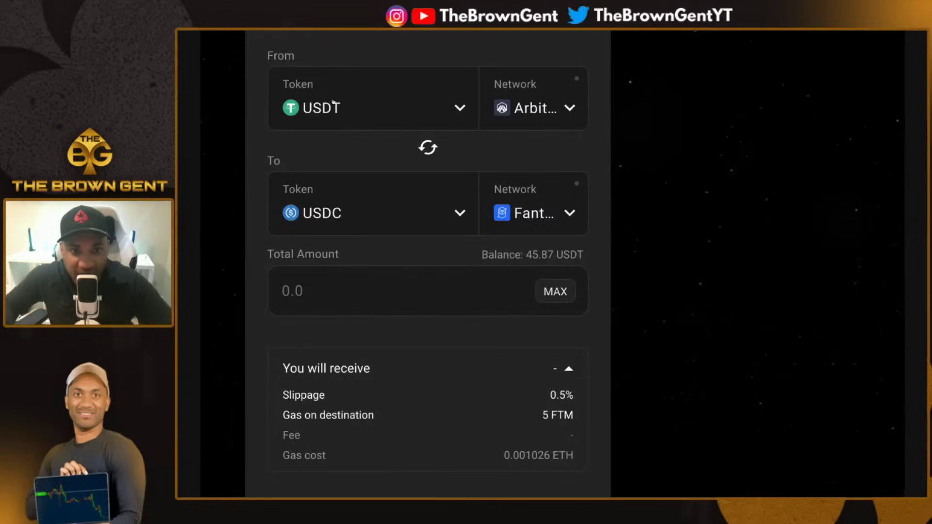
{"action": "left_click", "coordinate": [328, 280]}
{"action": "type", "text": "15"}
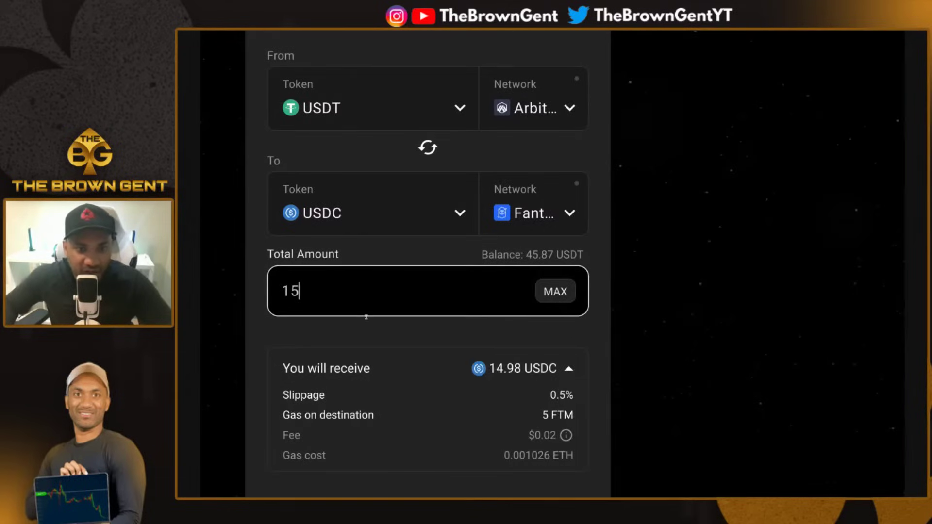
{"action": "left_click", "coordinate": [380, 343]}
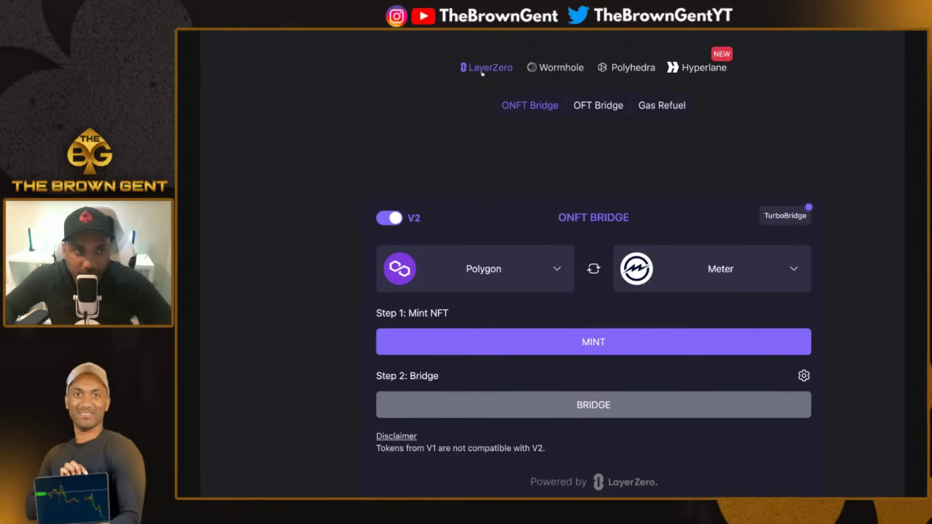
- Open LayerZero's Gas Refuel form and look through its source and destination network choices
{"action": "left_click", "coordinate": [650, 106]}
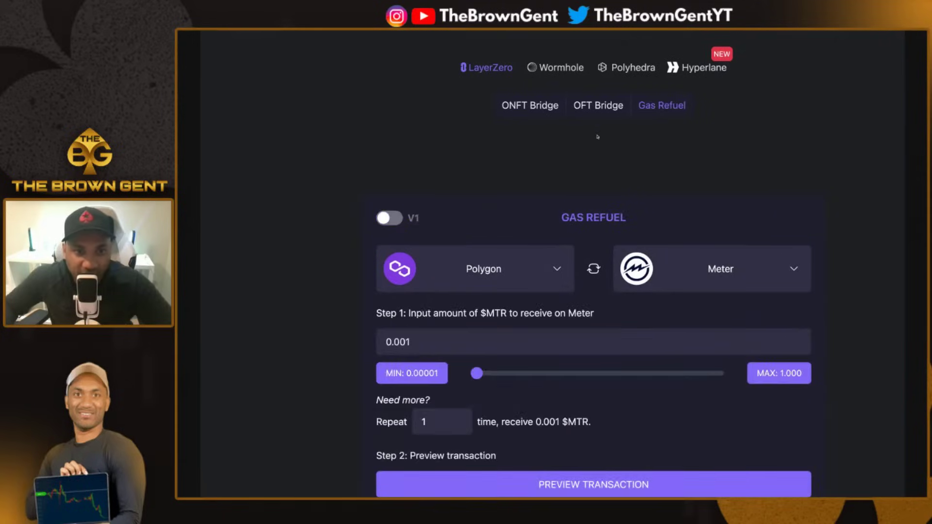
{"action": "scroll", "coordinate": [604, 208], "scroll_direction": "down", "scroll_amount": 3}
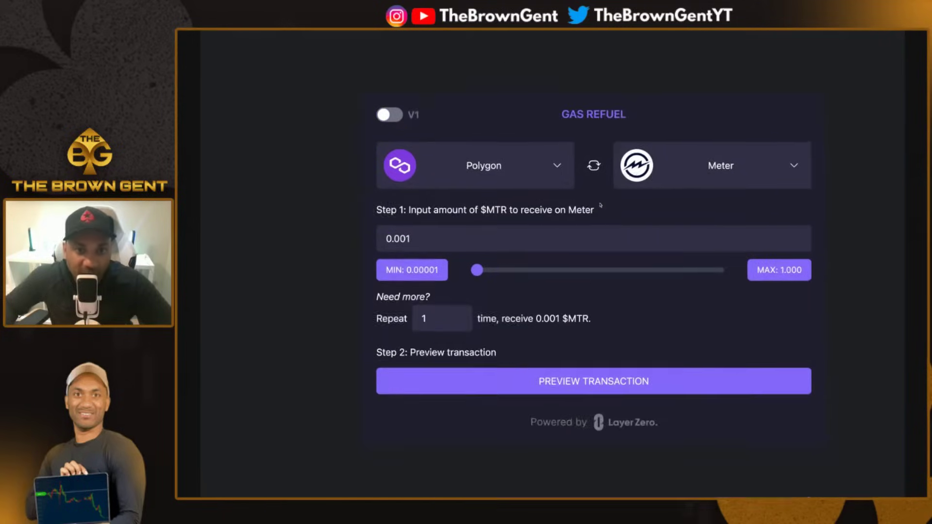
{"action": "left_click", "coordinate": [517, 149]}
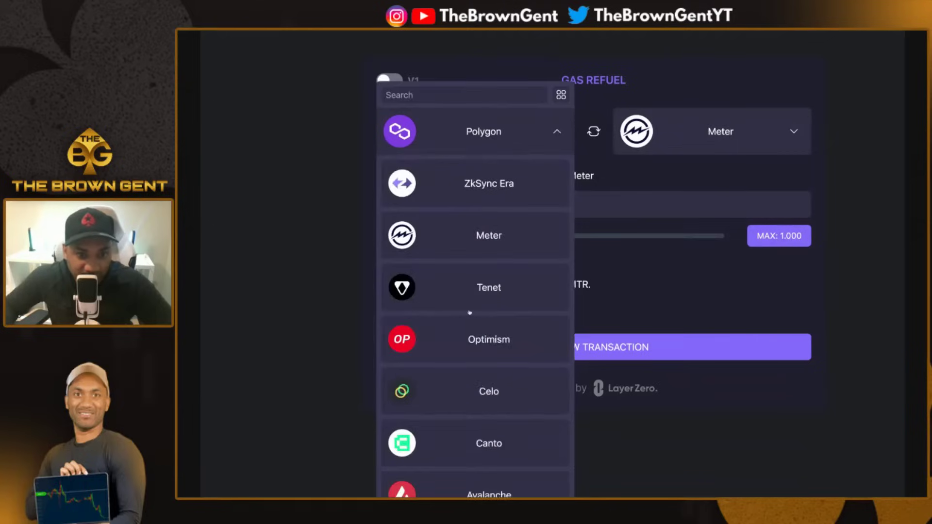
{"action": "left_click", "coordinate": [713, 142]}
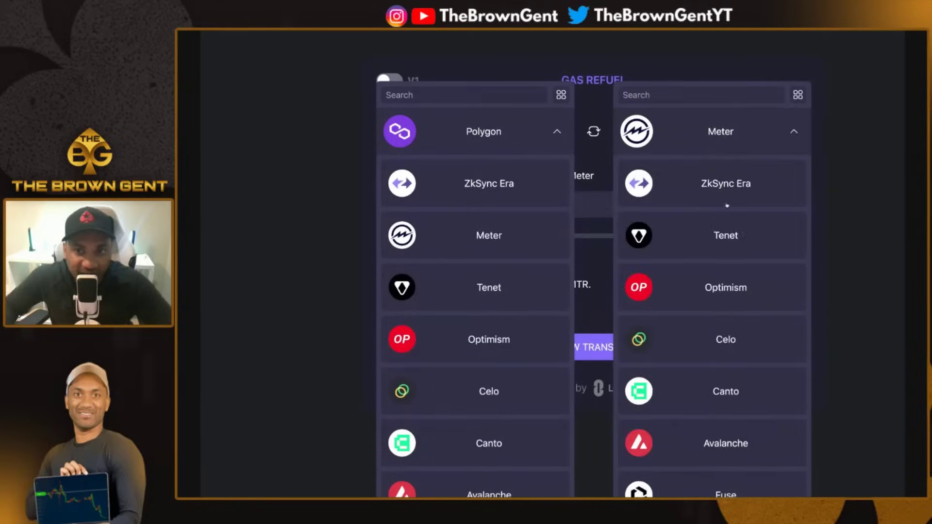
{"action": "scroll", "coordinate": [732, 305], "scroll_direction": "down", "scroll_amount": 10}
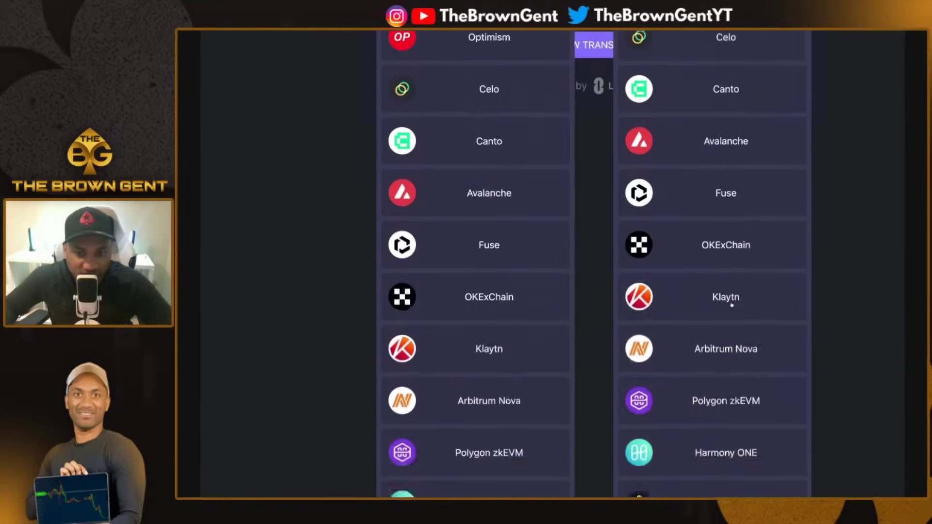
{"action": "scroll", "coordinate": [503, 264], "scroll_direction": "up", "scroll_amount": 12}
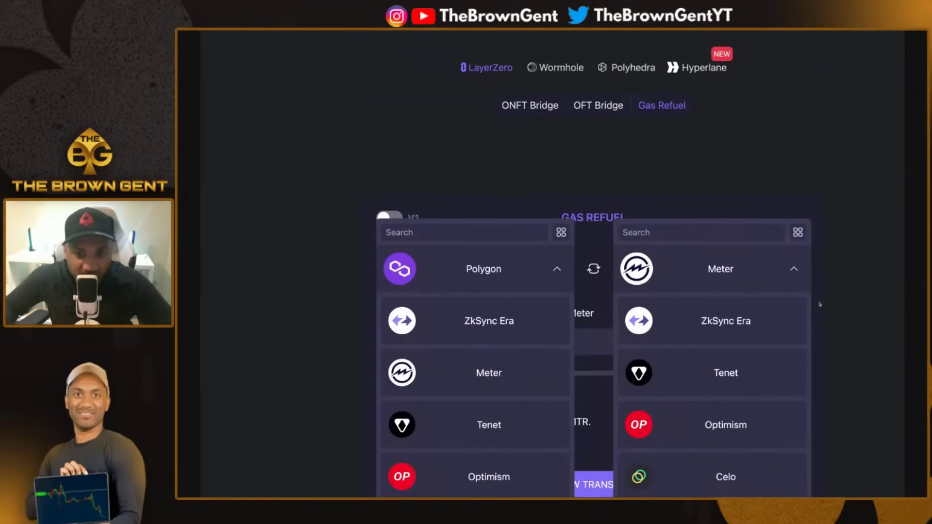
{"action": "left_click", "coordinate": [558, 268]}
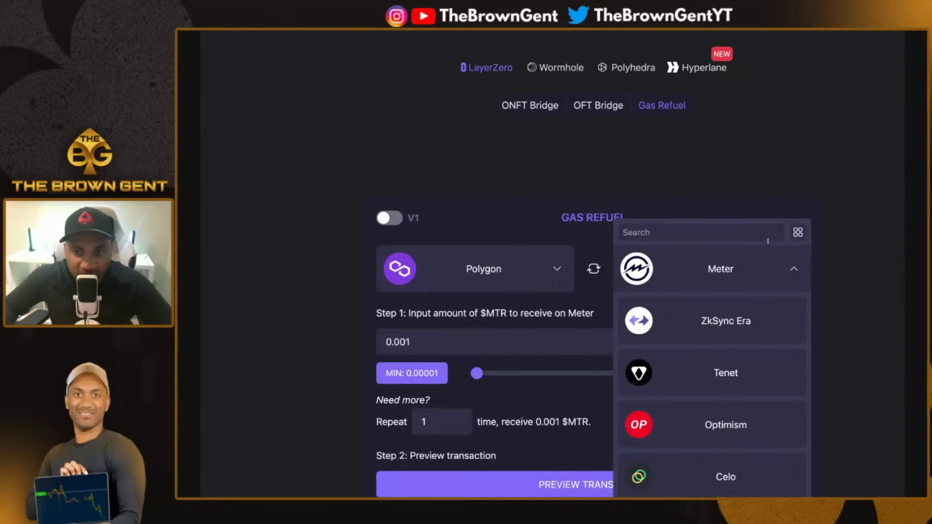
{"action": "left_click", "coordinate": [787, 270]}
- Set the gas refuel to repeat 1000 times
{"action": "left_click", "coordinate": [443, 422]}
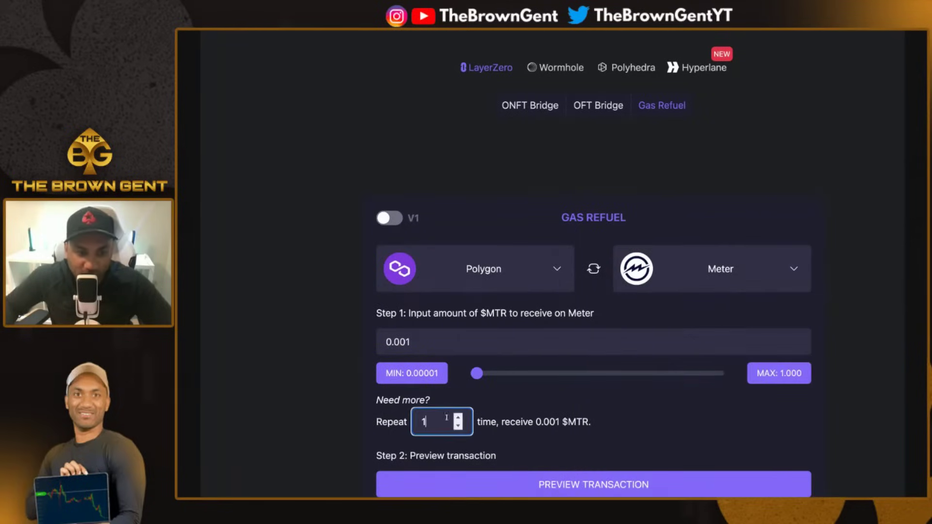
{"action": "key", "text": "BackSpace"}
{"action": "type", "text": "000"}
{"action": "scroll", "coordinate": [443, 422], "scroll_direction": "down", "scroll_amount": 1}
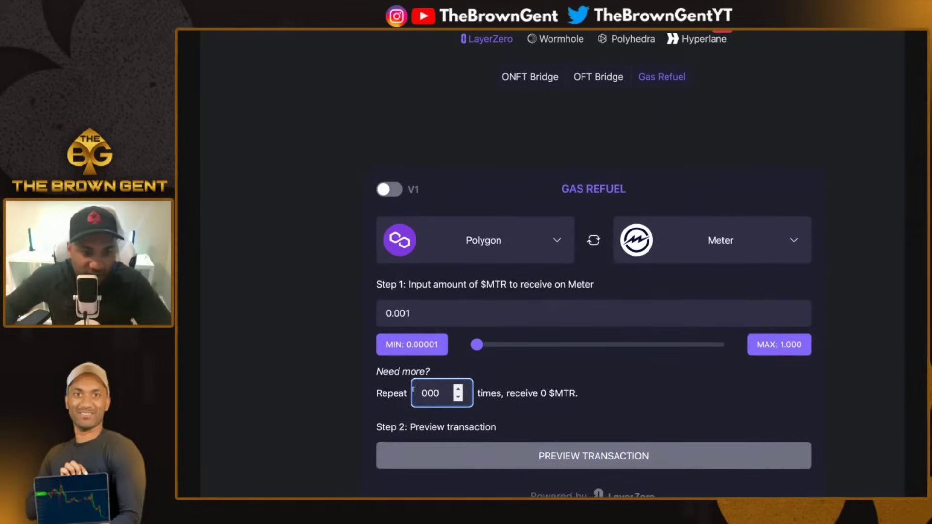
{"action": "key", "text": "Home"}
{"action": "type", "text": "1"}
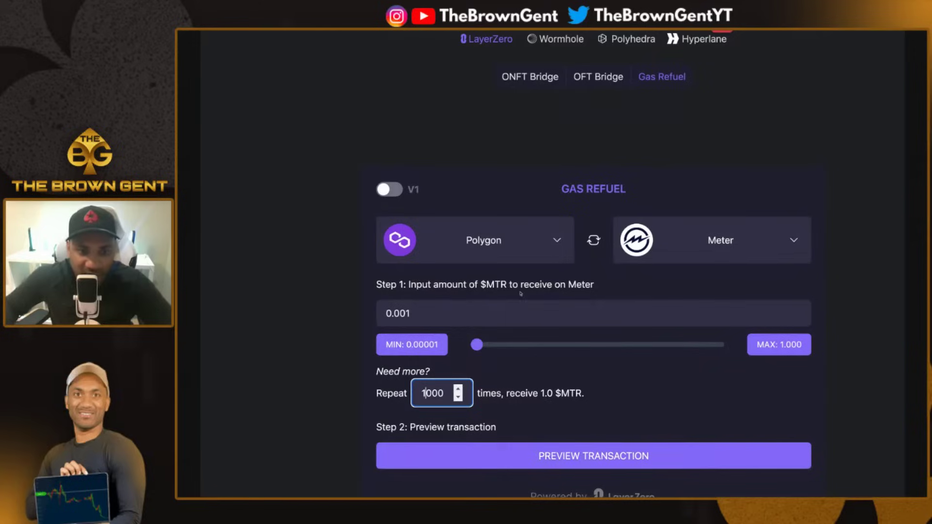
- Change the gas refuel's destination network to Celo
{"action": "left_click", "coordinate": [709, 241]}
{"action": "scroll", "coordinate": [682, 335], "scroll_direction": "down", "scroll_amount": 3}
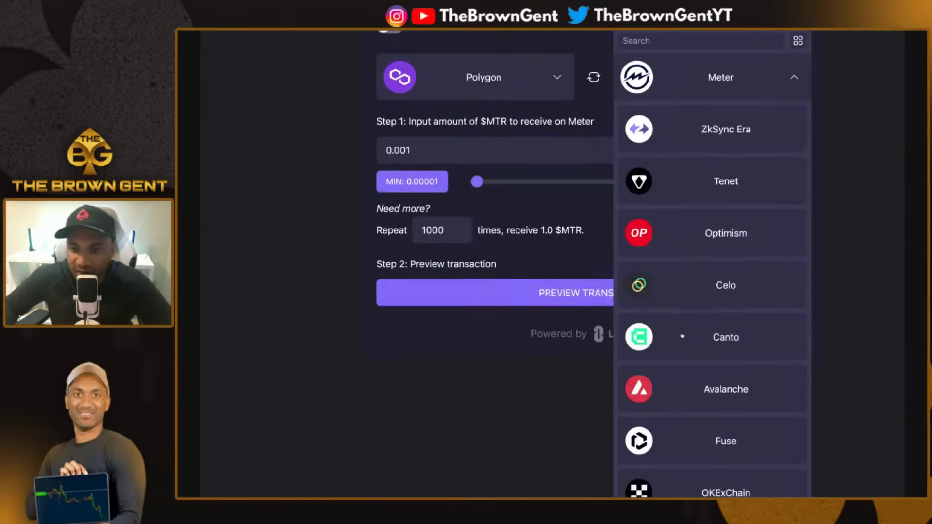
{"action": "scroll", "coordinate": [693, 292], "scroll_direction": "down", "scroll_amount": 2}
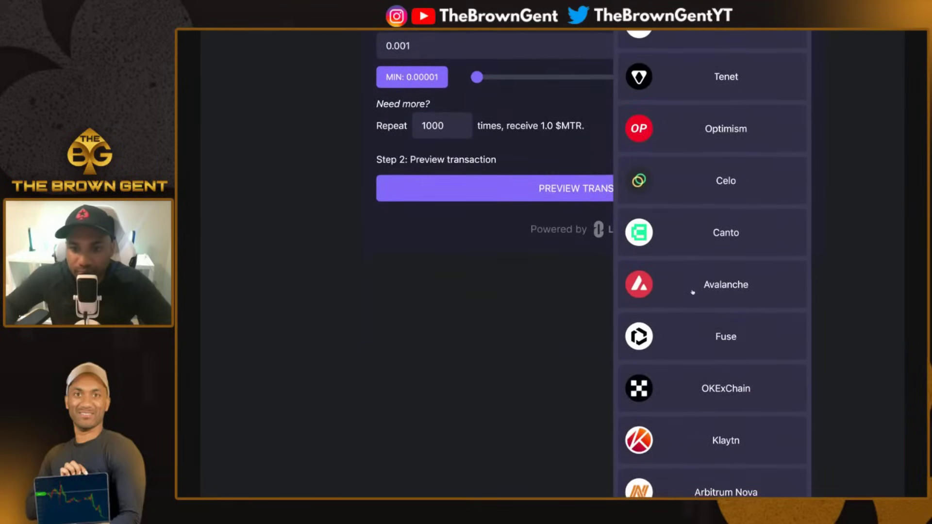
{"action": "scroll", "coordinate": [707, 216], "scroll_direction": "up", "scroll_amount": 2}
{"action": "left_click", "coordinate": [710, 217]}
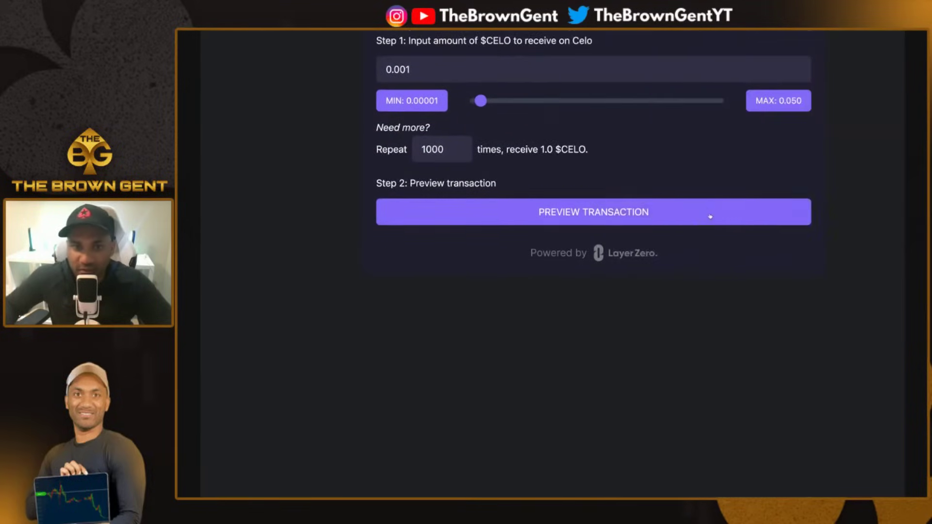
{"action": "scroll", "coordinate": [709, 215], "scroll_direction": "up", "scroll_amount": 1}
{"action": "scroll", "coordinate": [710, 217], "scroll_direction": "up", "scroll_amount": 2}
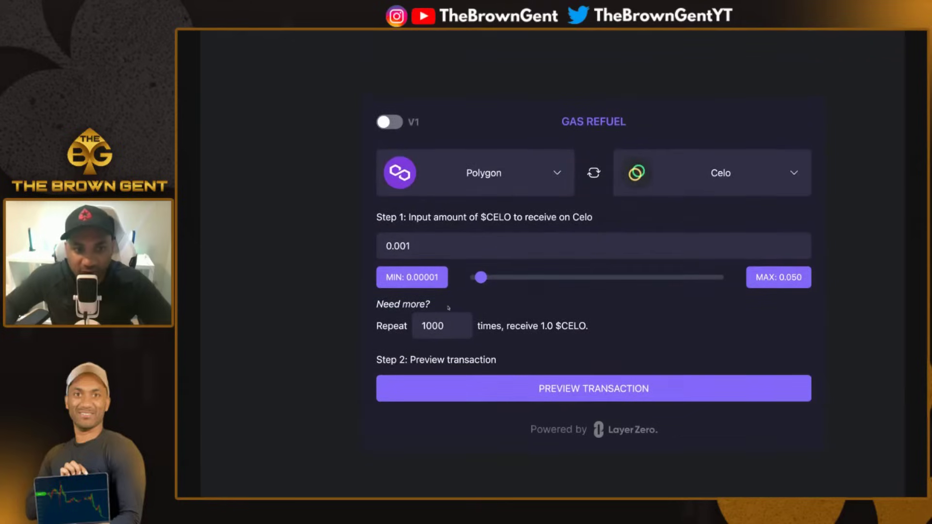
- Raise the refuel amount to 0.006207 CELO and preview the transaction's cost and expected output, then return to the form
{"action": "left_click_drag", "start_coordinate": [481, 277], "coordinate": [507, 277]}
{"action": "left_click", "coordinate": [509, 387]}
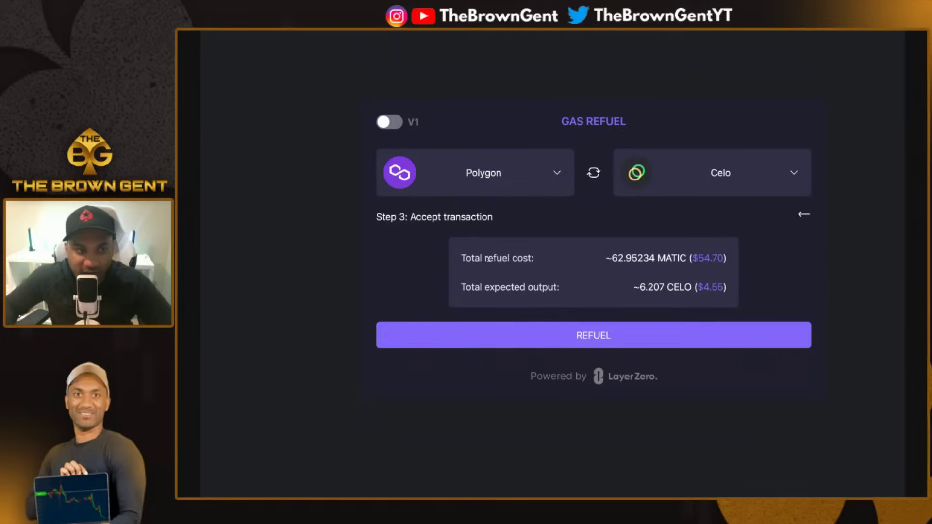
{"action": "left_click_drag", "start_coordinate": [487, 259], "coordinate": [726, 287]}
{"action": "left_click", "coordinate": [481, 257]}
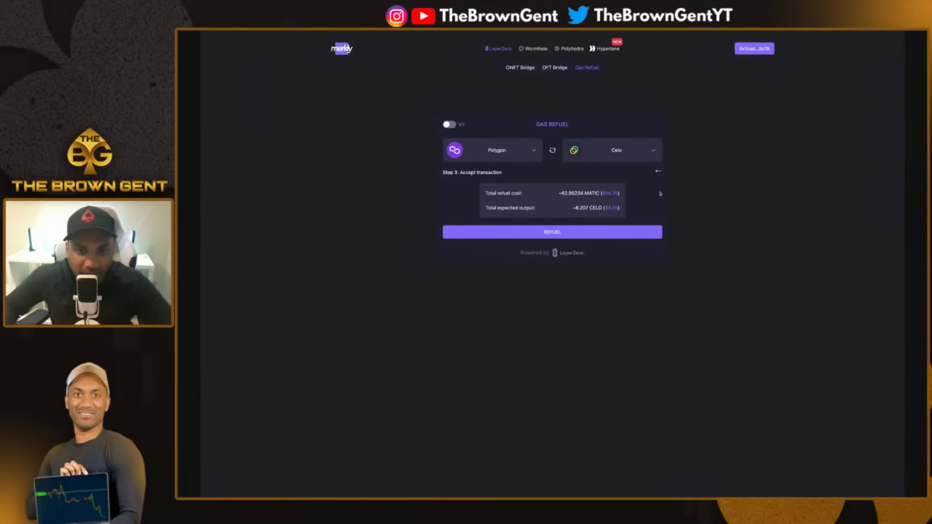
{"action": "left_click", "coordinate": [658, 173]}
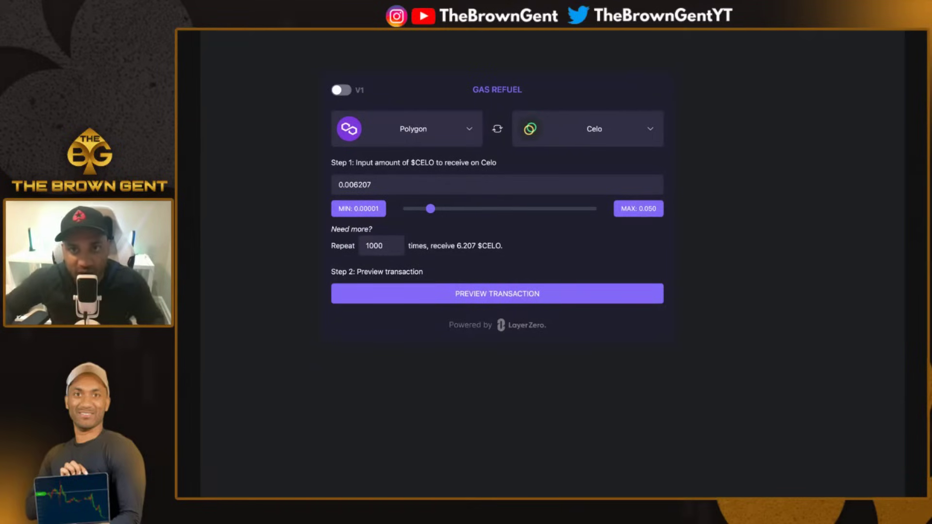
- Switch to the stablecoin and ANGLE bridge page and set the destination network to Celo Mainnet
{"action": "key", "text": "ctrl+Tab"}
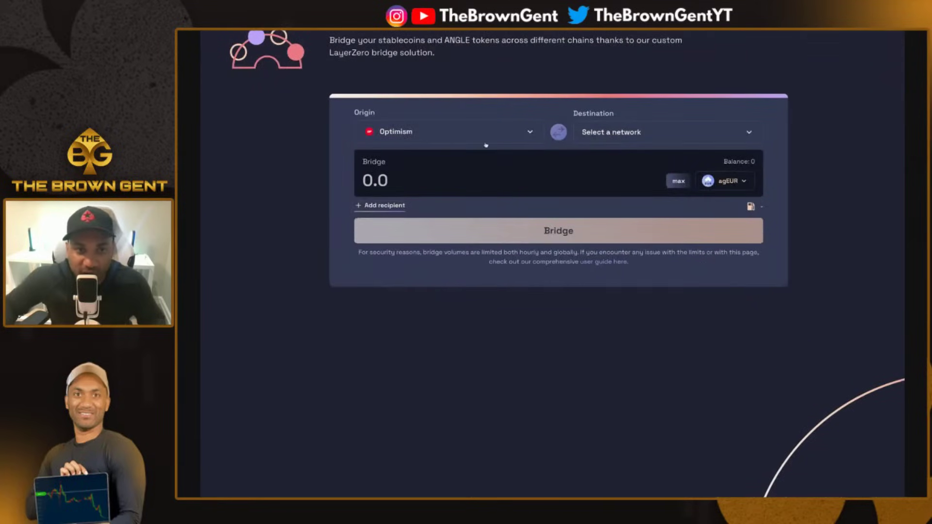
{"action": "left_click", "coordinate": [616, 132]}
{"action": "left_click", "coordinate": [619, 198]}
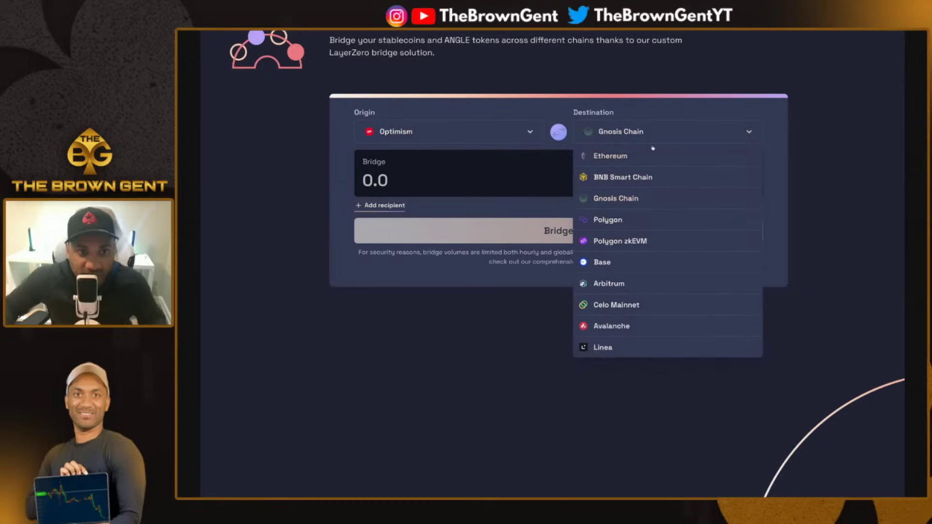
{"action": "left_click", "coordinate": [599, 304]}
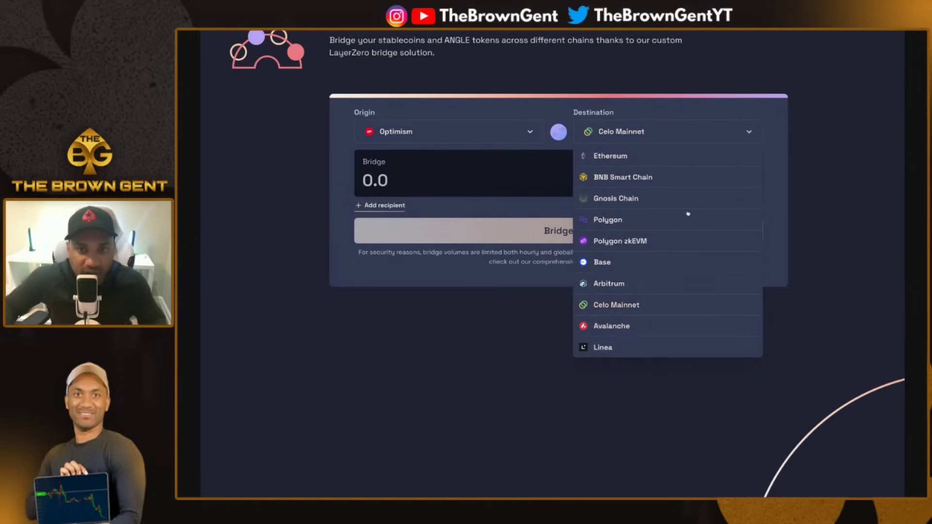
{"action": "left_click", "coordinate": [819, 167]}
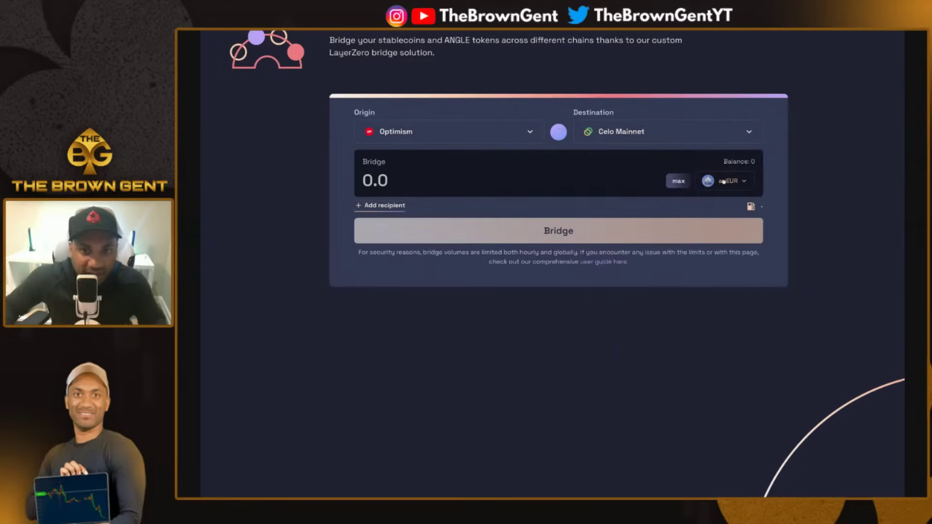
- Change the bridge's destination network to Gnosis Chain and choose agEUR as the token to bridge from Optimism
{"action": "left_click", "coordinate": [649, 138]}
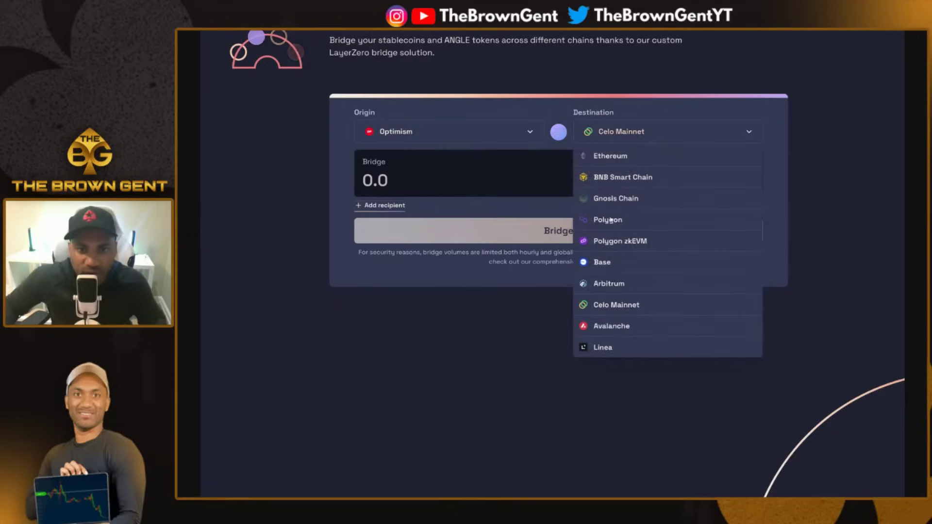
{"action": "left_click", "coordinate": [615, 199]}
{"action": "left_click", "coordinate": [772, 190]}
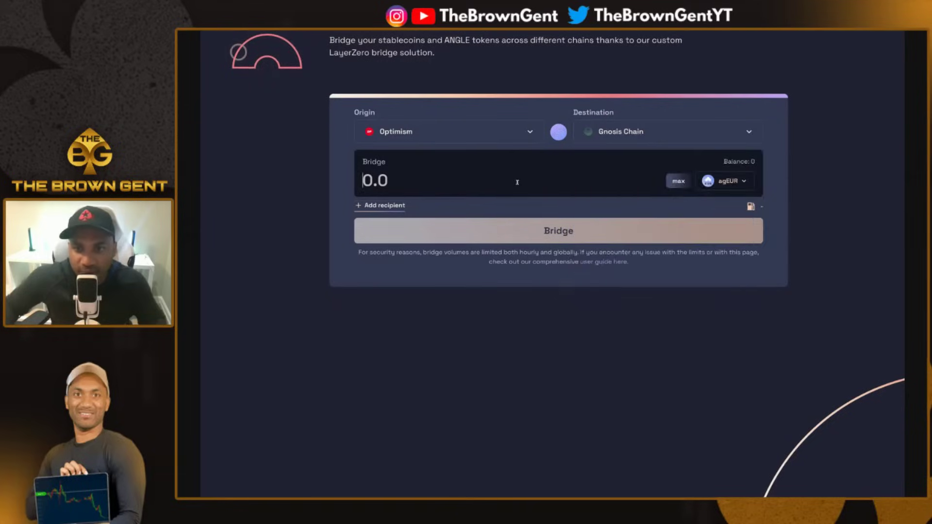
{"action": "left_click", "coordinate": [738, 182]}
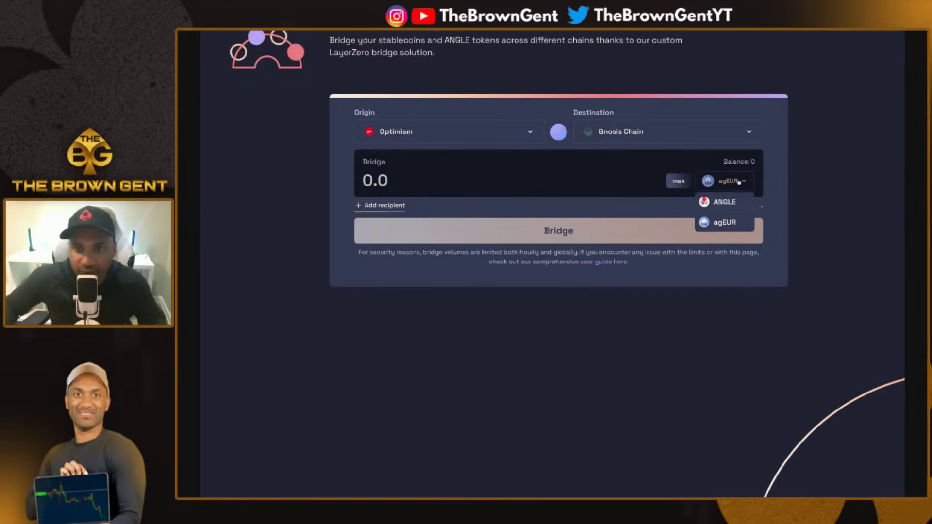
{"action": "left_click", "coordinate": [725, 223]}
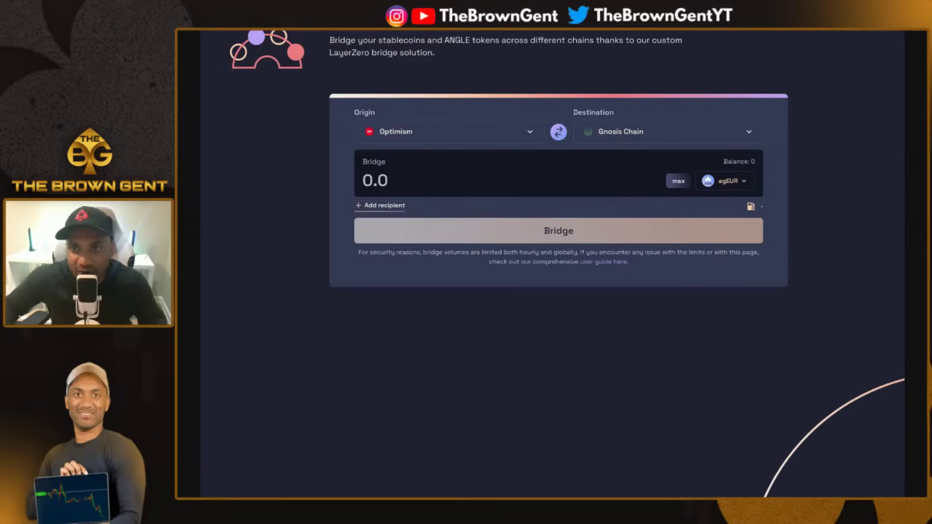
- Switch to the Trade swap page, search the token list for "ag" and select agEUR as the token to receive
{"action": "key", "text": "ctrl+Tab"}
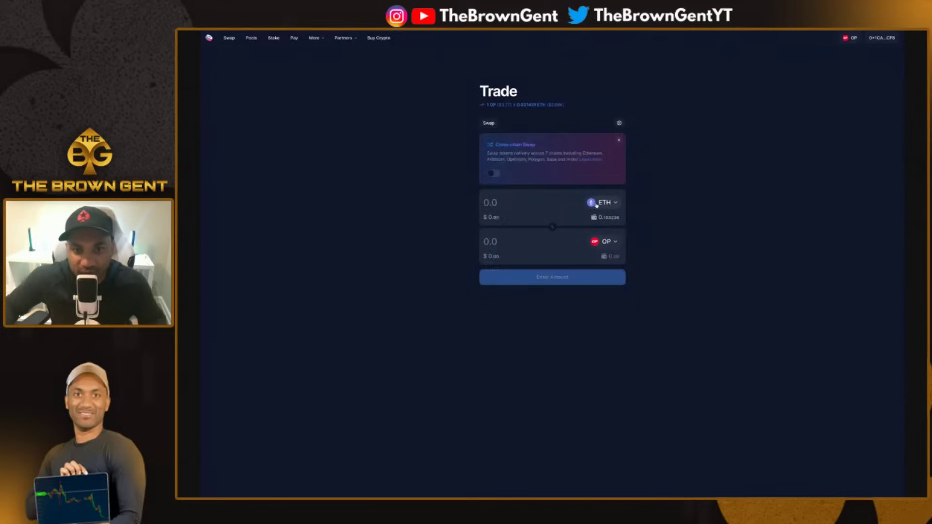
{"action": "left_click", "coordinate": [551, 228]}
{"action": "left_click", "coordinate": [605, 242]}
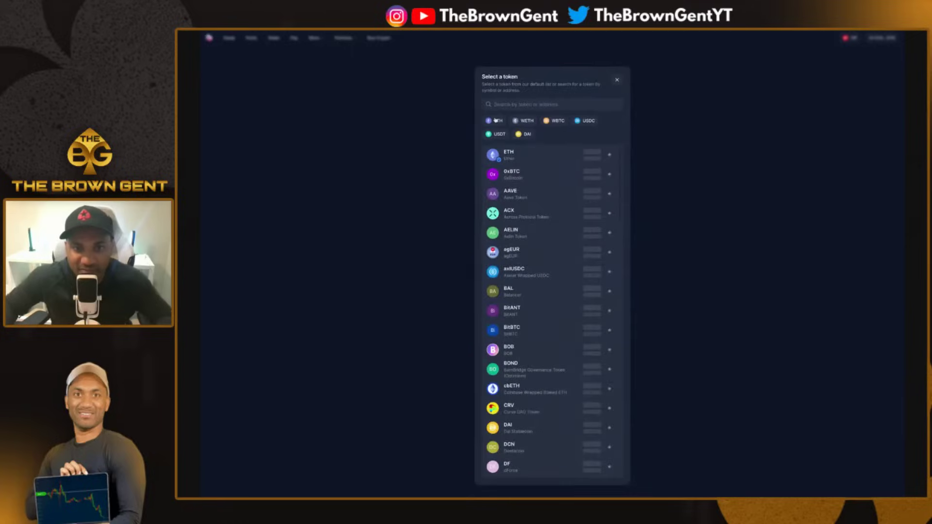
{"action": "type", "text": "ag"}
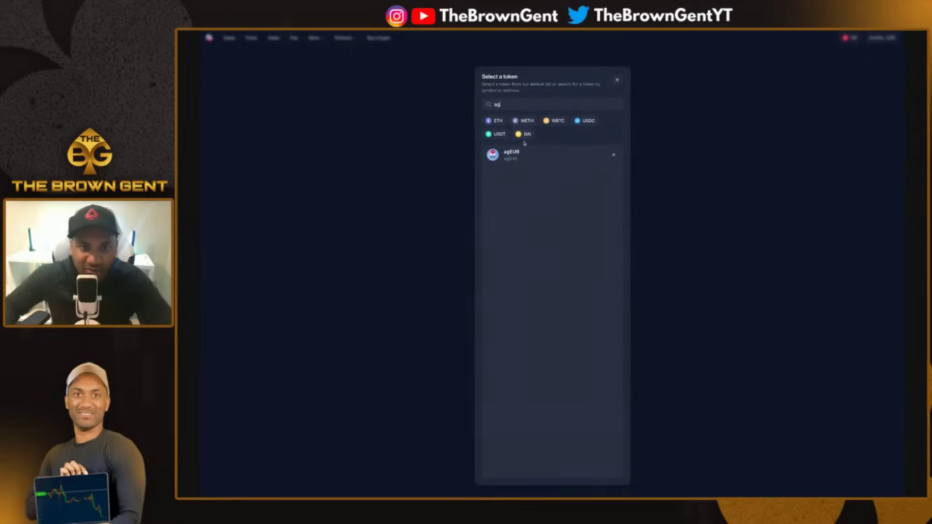
{"action": "left_click", "coordinate": [523, 157]}
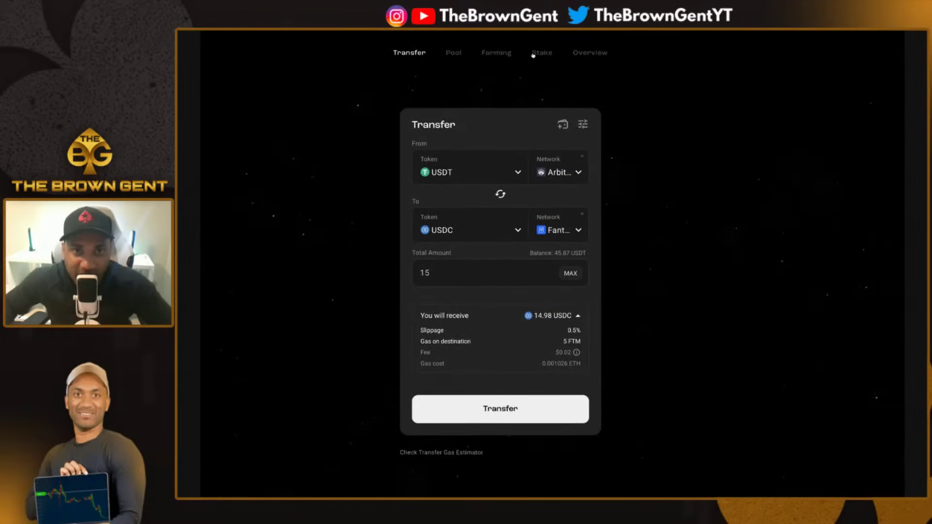
- Look through Stargate's liquidity pool, farming and staking pages, and return to the LayerZero strategy slide
{"action": "left_click", "coordinate": [455, 53]}
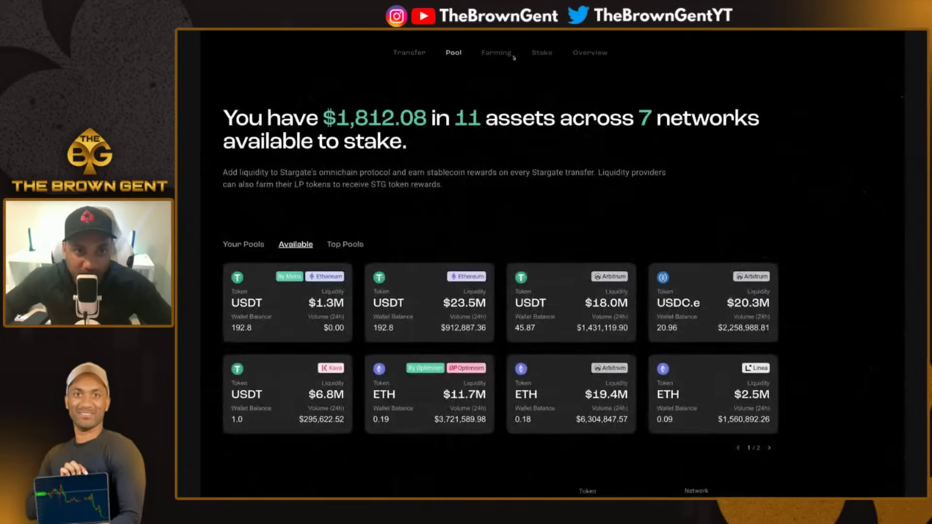
{"action": "left_click", "coordinate": [498, 55]}
{"action": "left_click", "coordinate": [538, 54]}
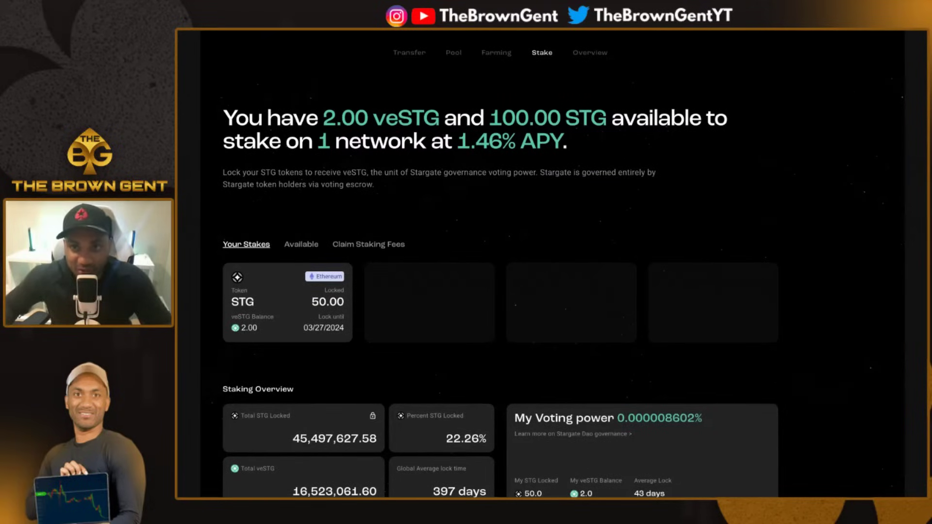
{"action": "left_click", "coordinate": [619, 31]}
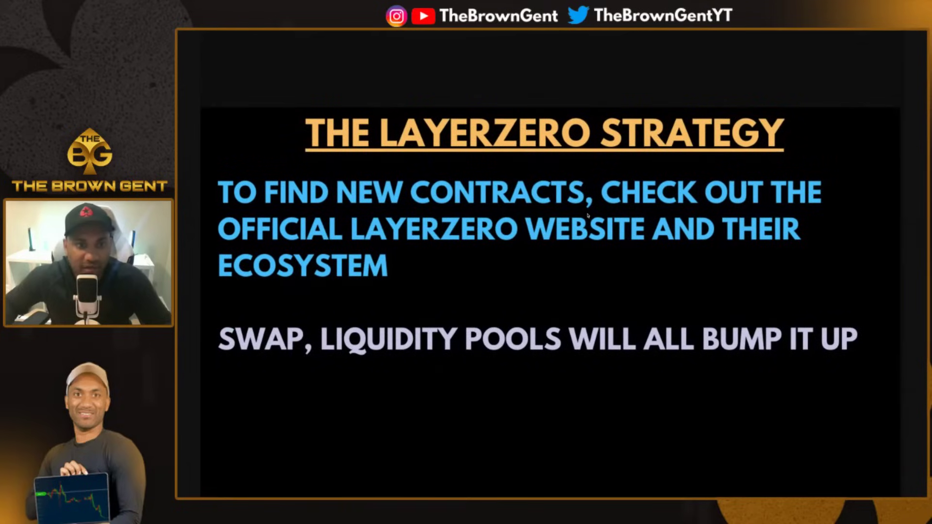